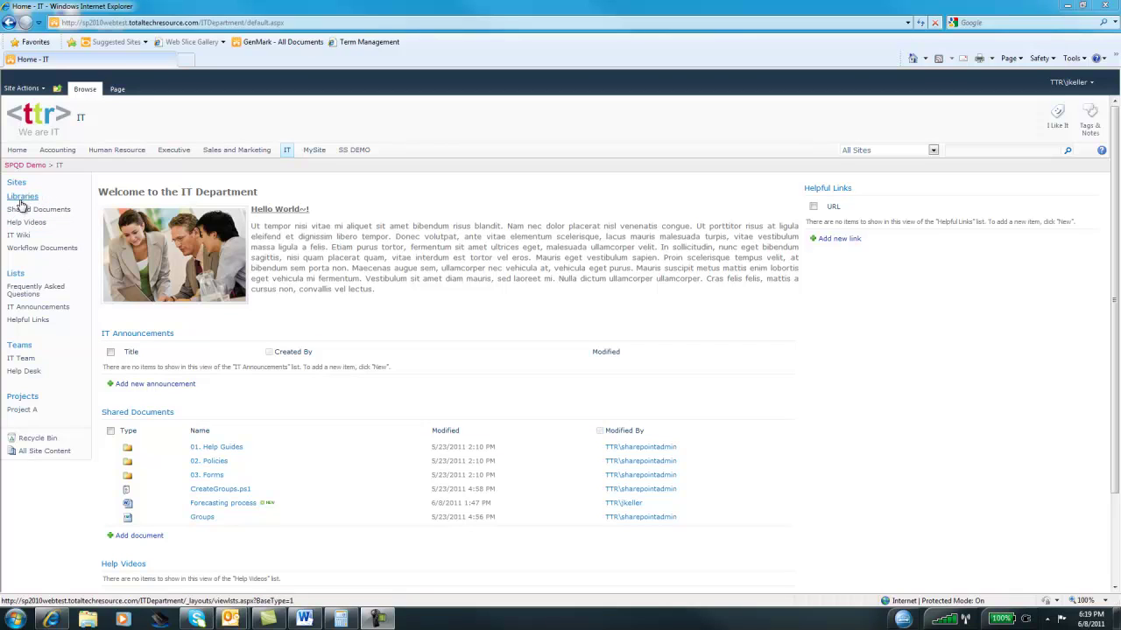
# - Upload JasonTest.docx from the desktop to the IT site's Shared Documents library, with adding as a new version to existing files enabled
pyautogui.click(20, 215)
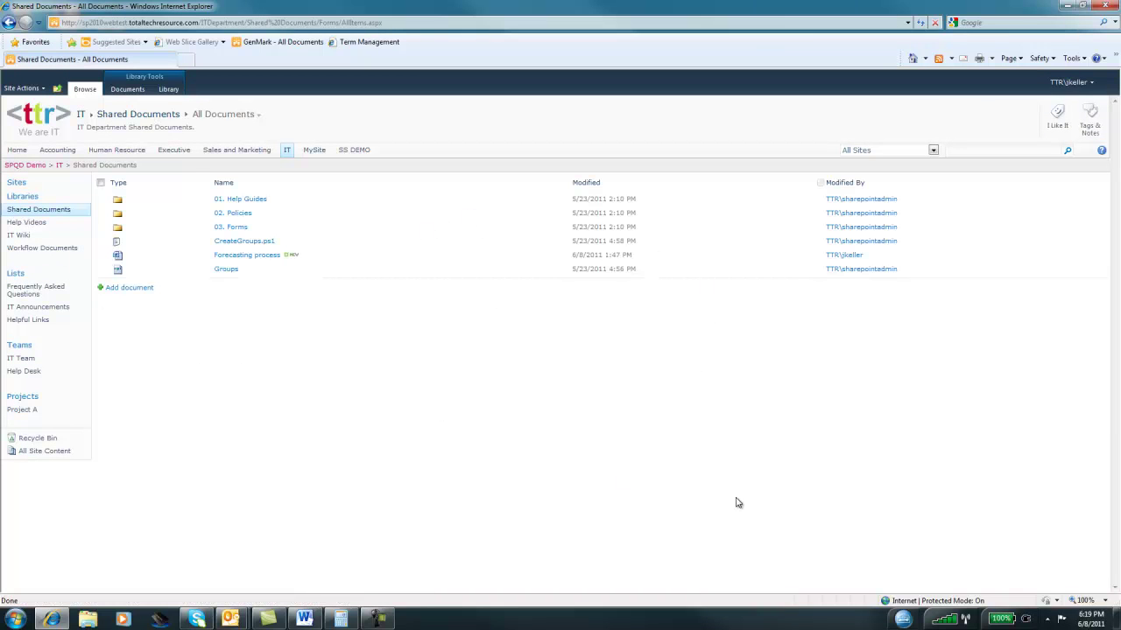
pyautogui.click(127, 292)
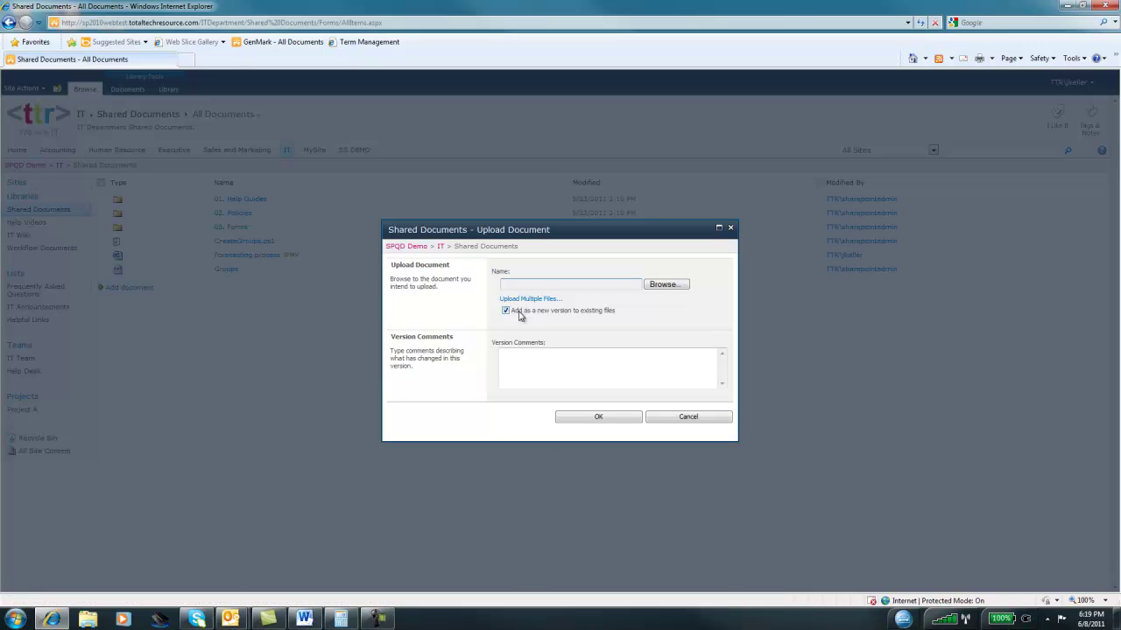
pyautogui.click(580, 370)
pyautogui.click(674, 289)
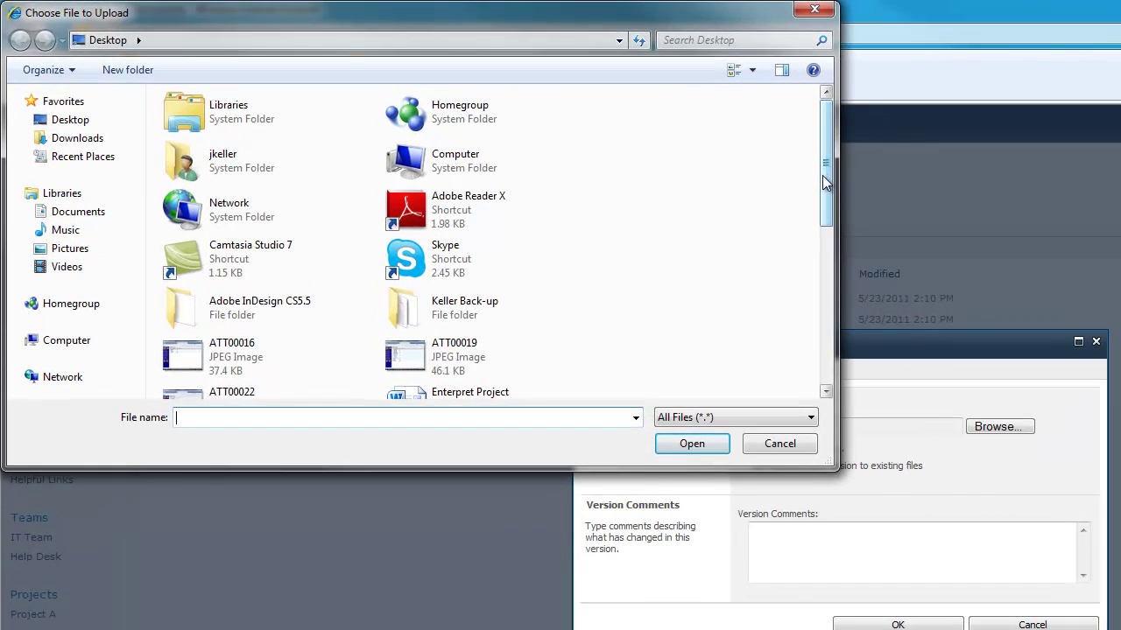
pyautogui.scroll(-3, 549, 146)
pyautogui.moveTo(823, 219); pyautogui.dragTo(821, 276)
pyautogui.click(214, 331)
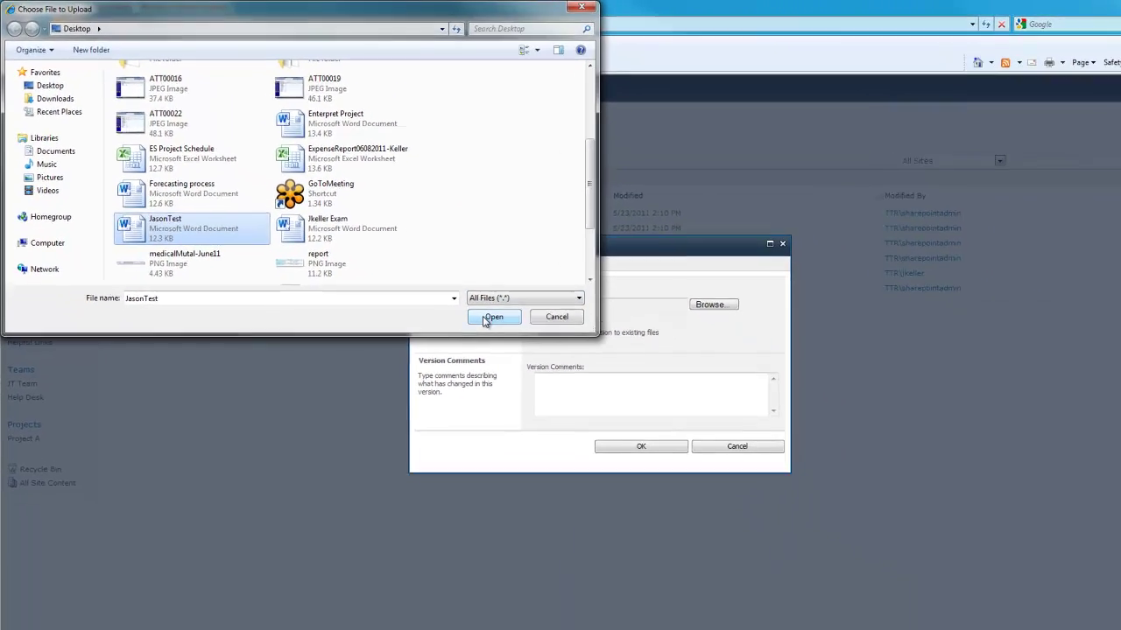
pyautogui.click(486, 318)
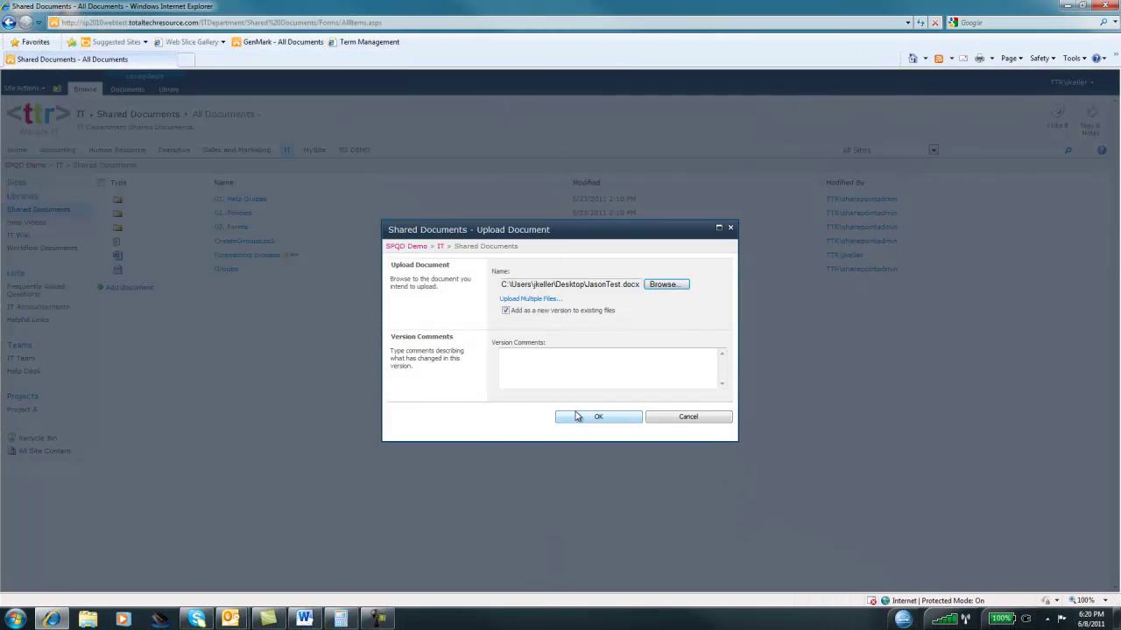
pyautogui.click(616, 450)
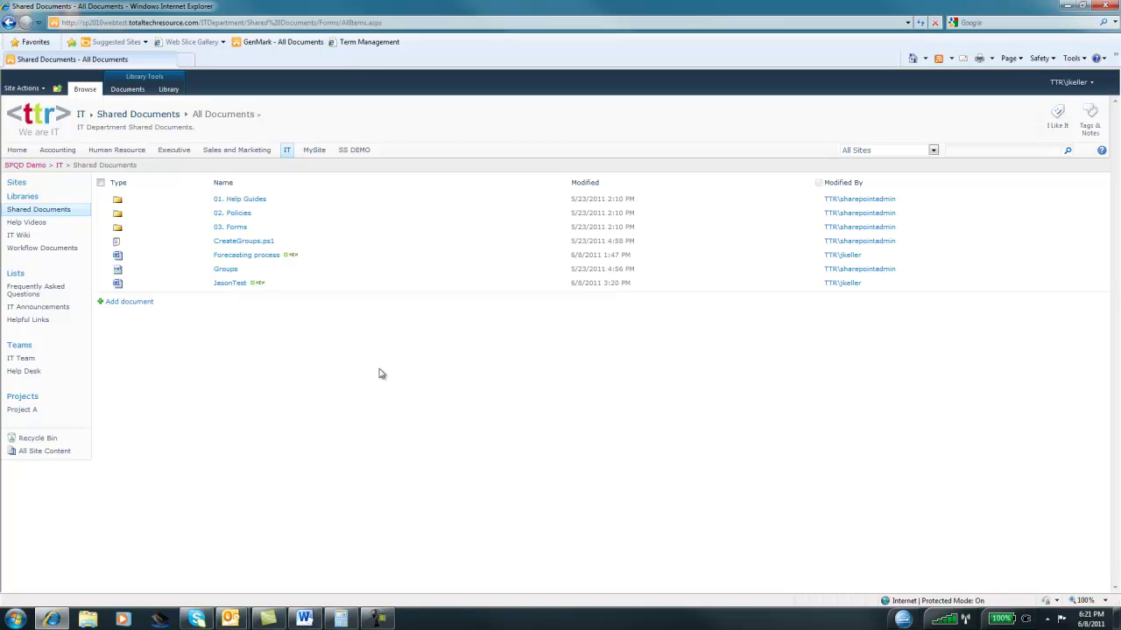
# - Open the JasonTest document from the library in Edit mode and enable editing in Word
pyautogui.click(232, 284)
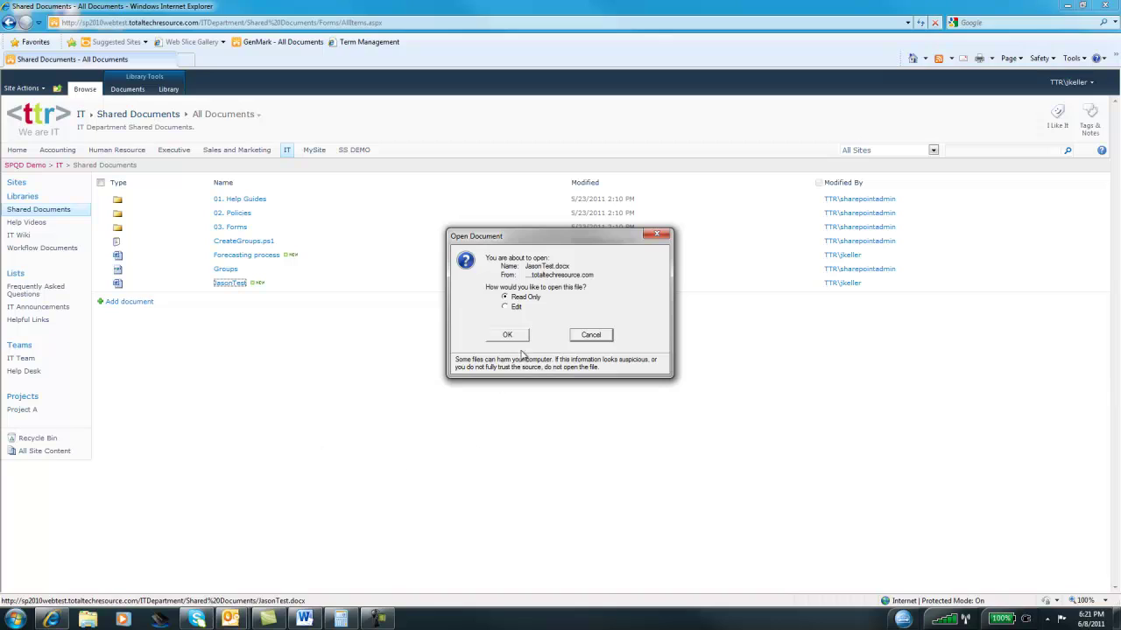
pyautogui.click(513, 307)
pyautogui.click(507, 336)
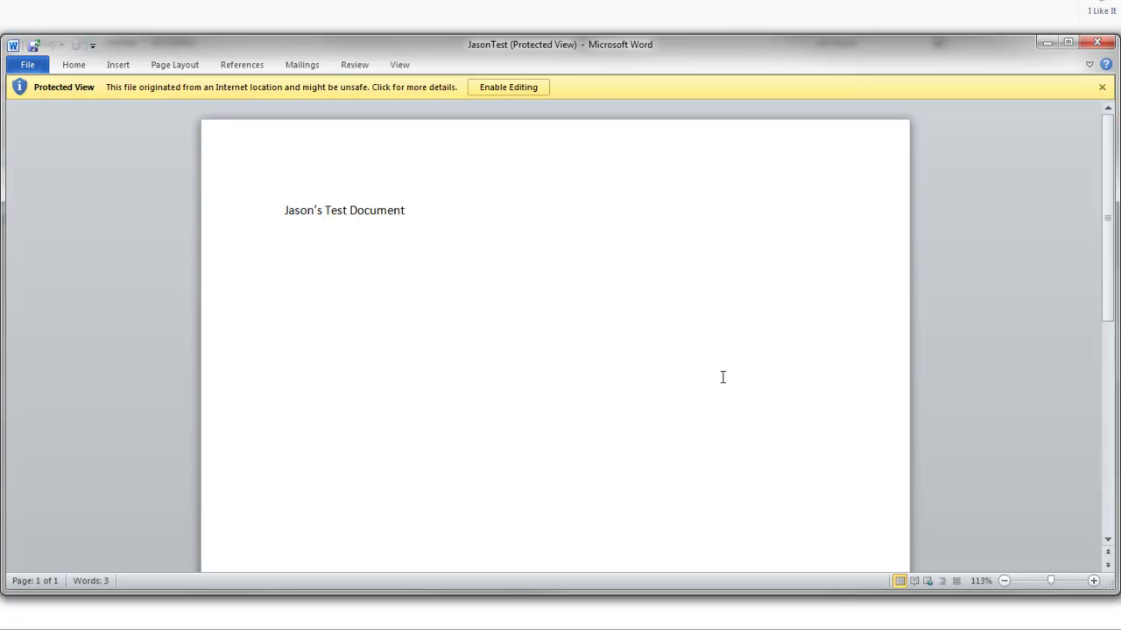
pyautogui.click(518, 89)
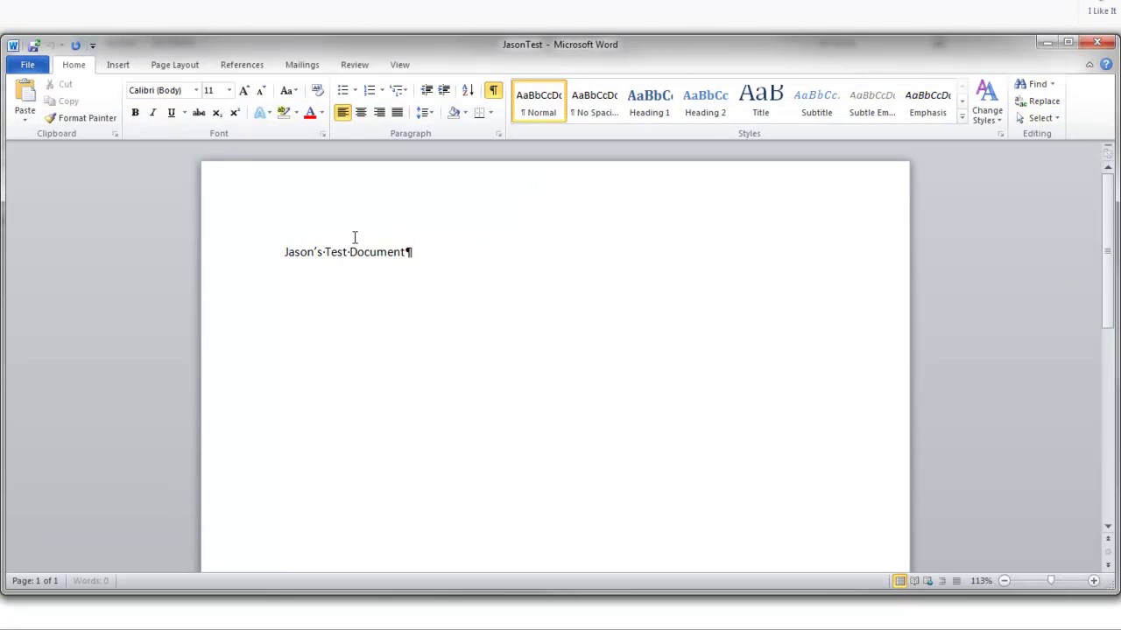
# - Add the line "Hello World!" below the existing text, save the document to the library and return to Shared Documents
pyautogui.click(418, 250)
pyautogui.press('Return')
pyautogui.write('Hello World!')
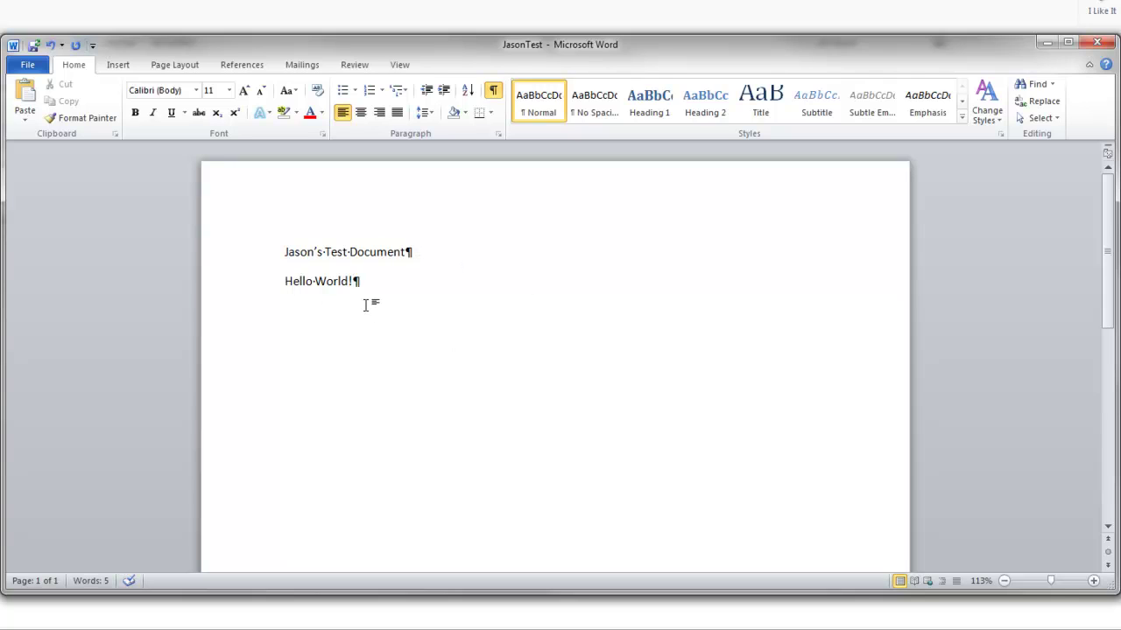
pyautogui.click(34, 46)
pyautogui.click(1047, 42)
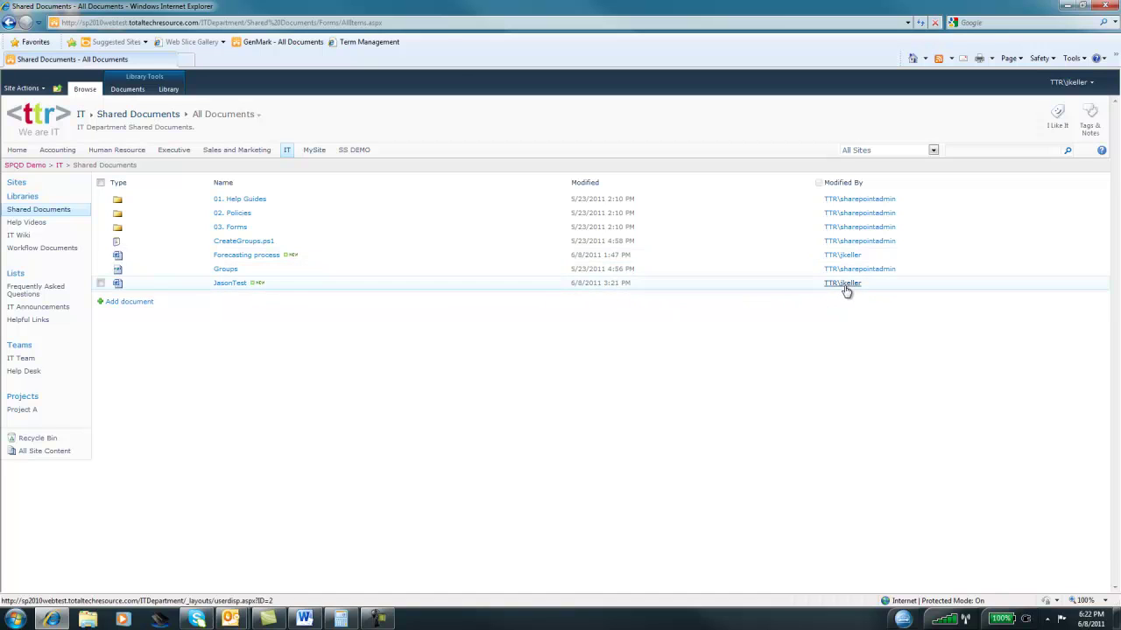
# - Open the library's JasonTest document as Read Only to check its content, and close it
pyautogui.click(226, 284)
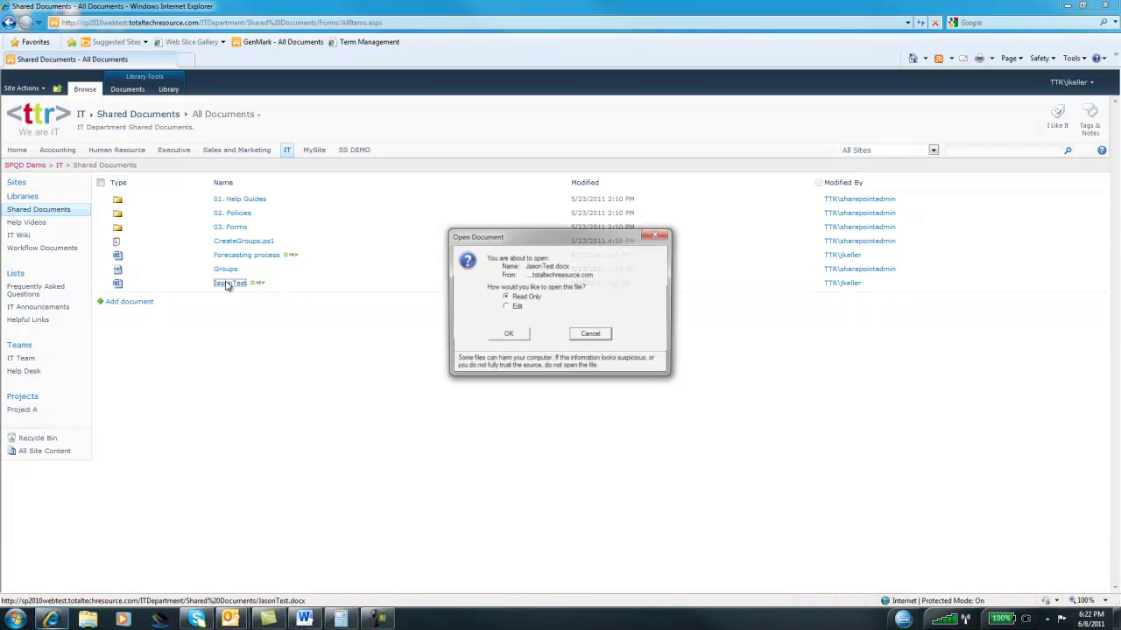
pyautogui.click(510, 334)
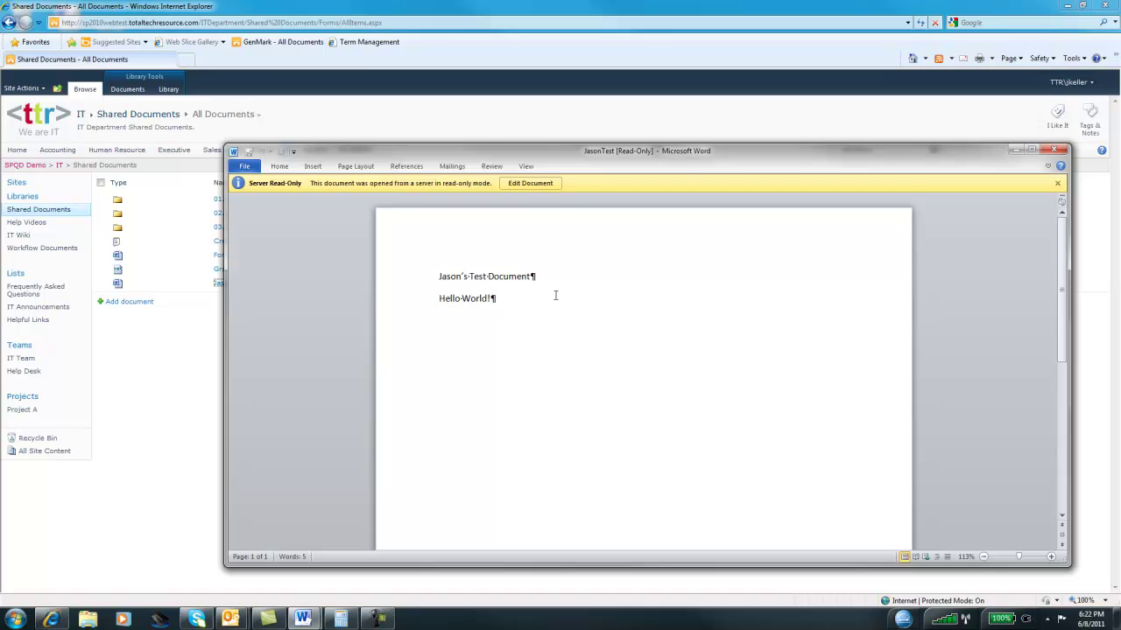
pyautogui.click(1057, 150)
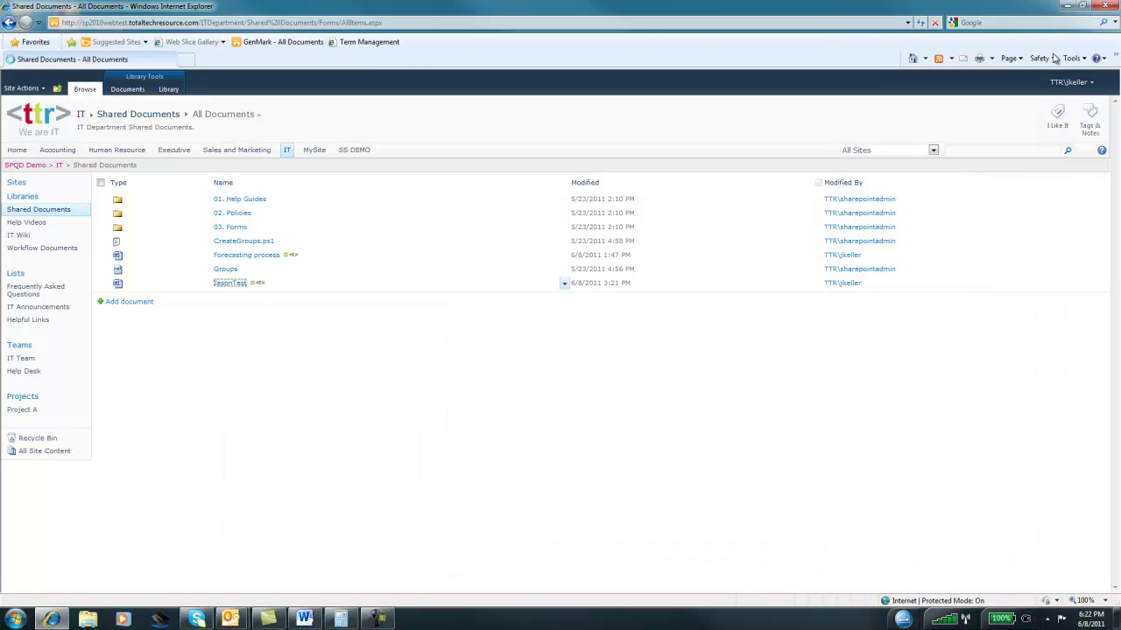
# - Check the content of the desktop copy of JasonTest, then close it and the reminder window
pyautogui.click(1066, 6)
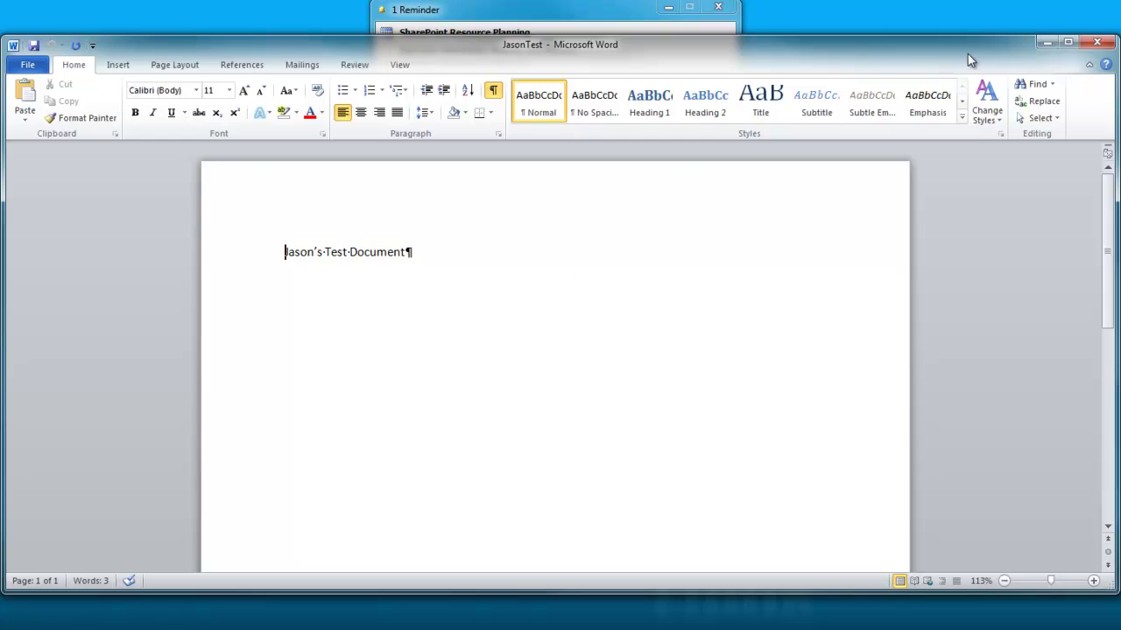
pyautogui.click(1096, 42)
pyautogui.click(718, 9)
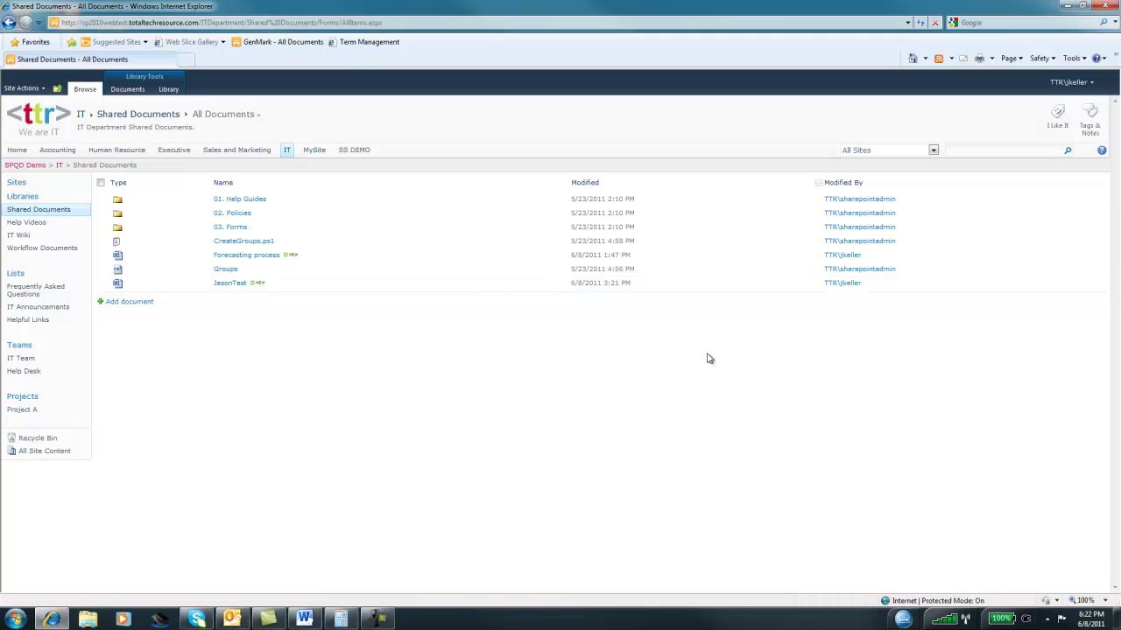
# - Add the lines "Hello world" and "I love SharePoint" to the desktop copy of JasonTest, then save and close it
pyautogui.click(1066, 5)
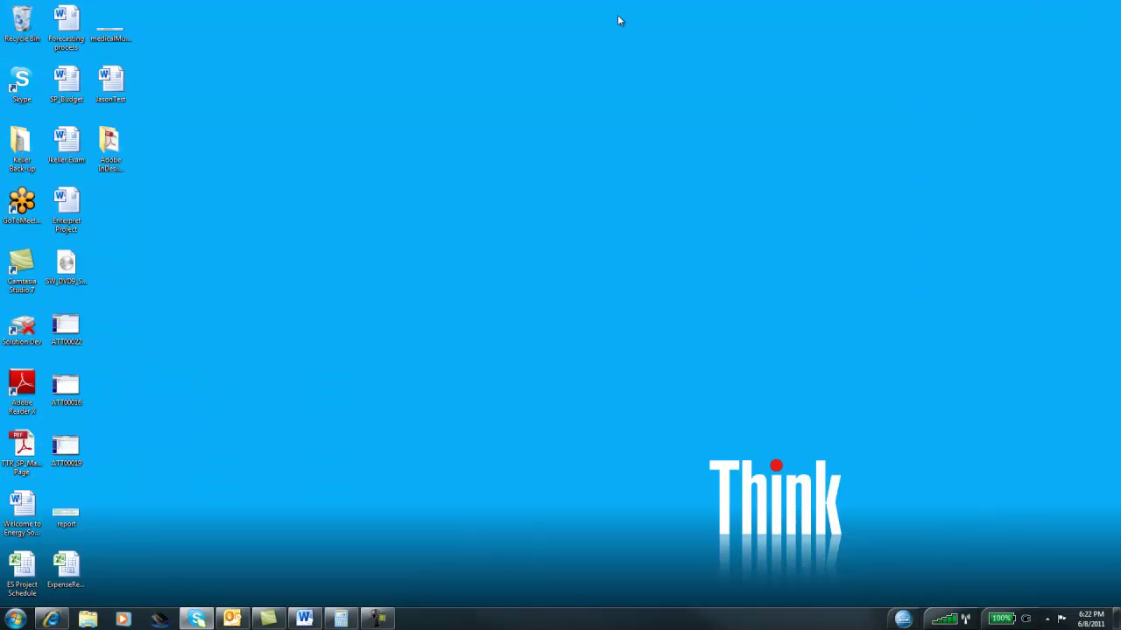
pyautogui.doubleClick(110, 83)
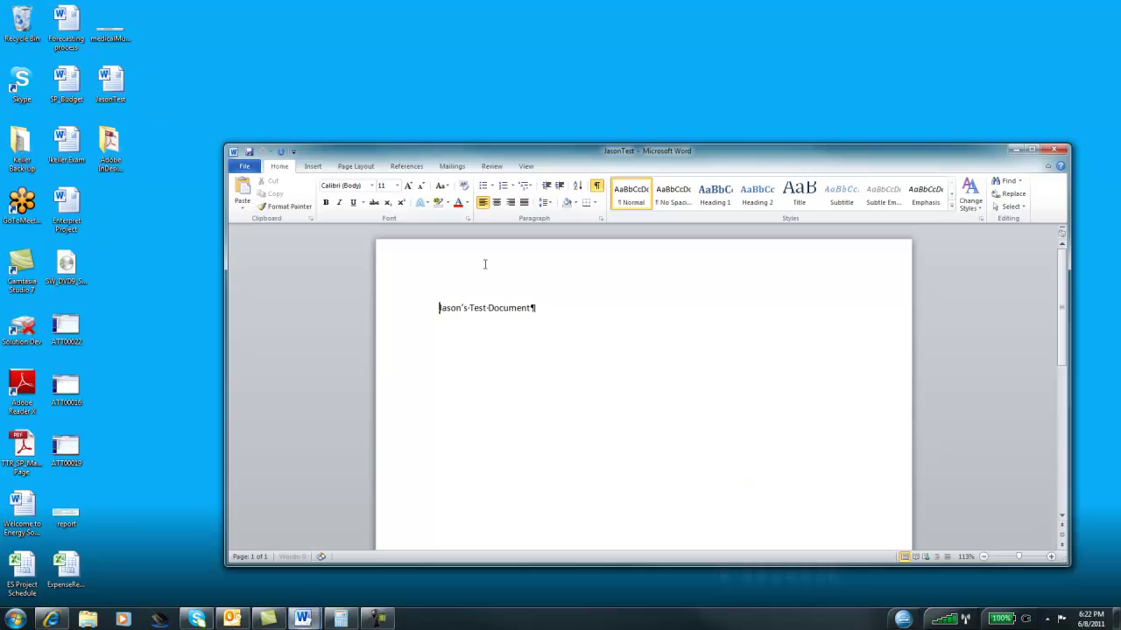
pyautogui.press('Return')
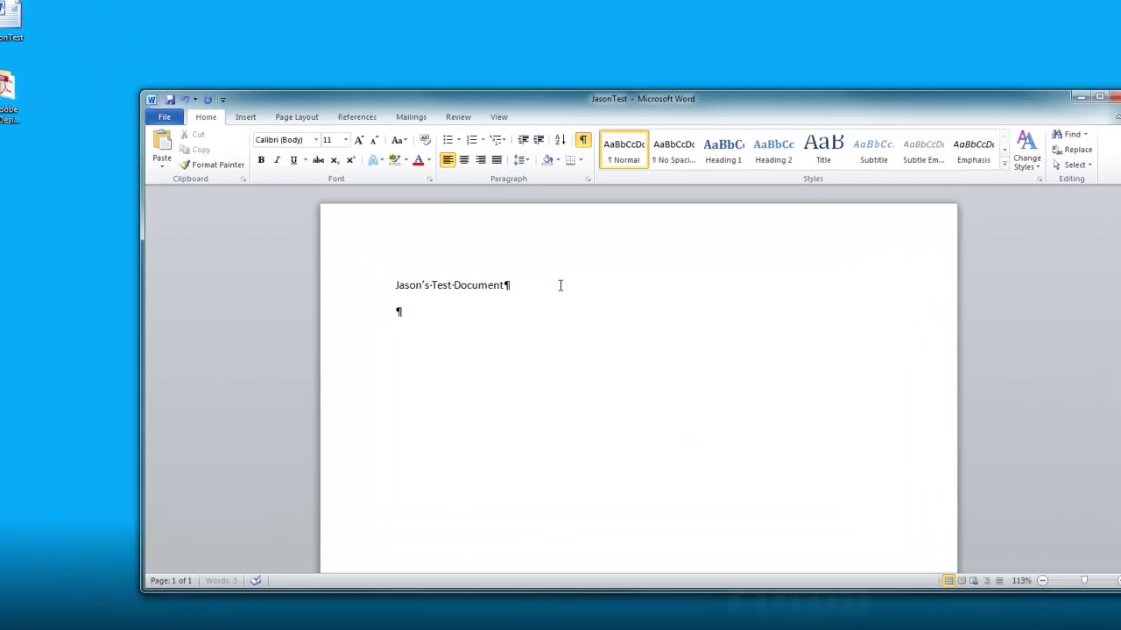
pyautogui.write('hello world')
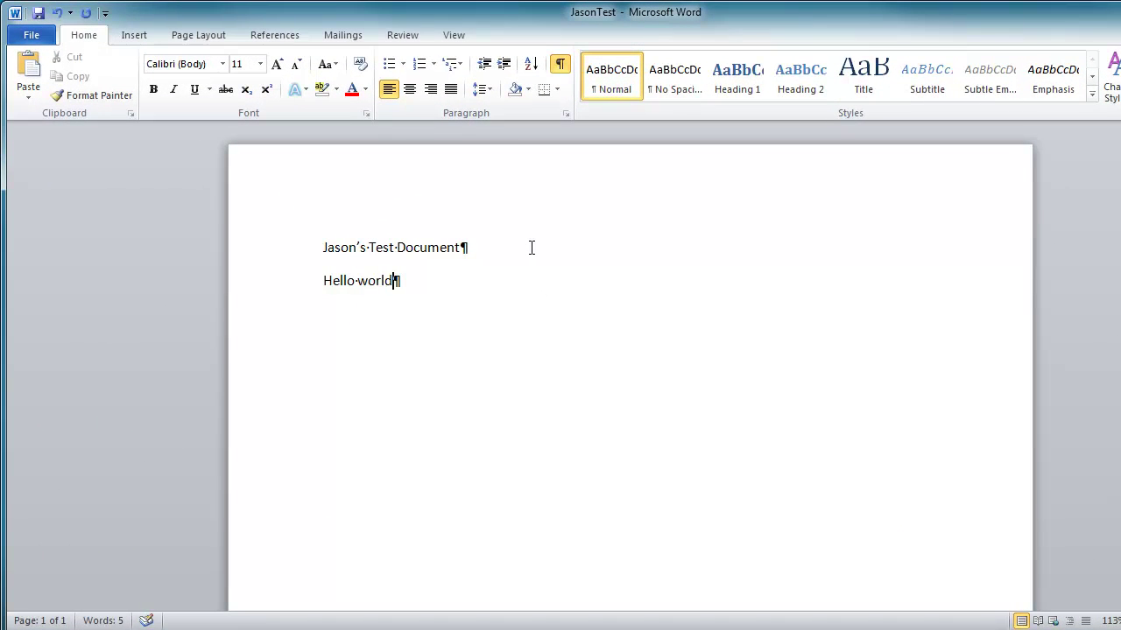
pyautogui.press('Return')
pyautogui.write('I love SharePoint')
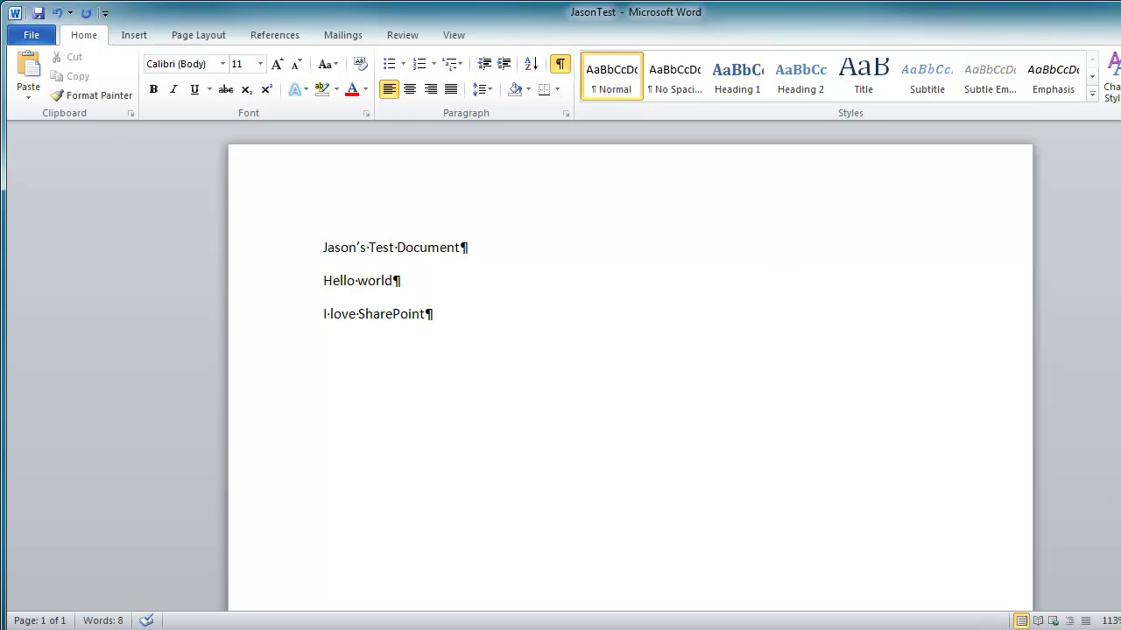
pyautogui.click(37, 14)
pyautogui.click(1101, 11)
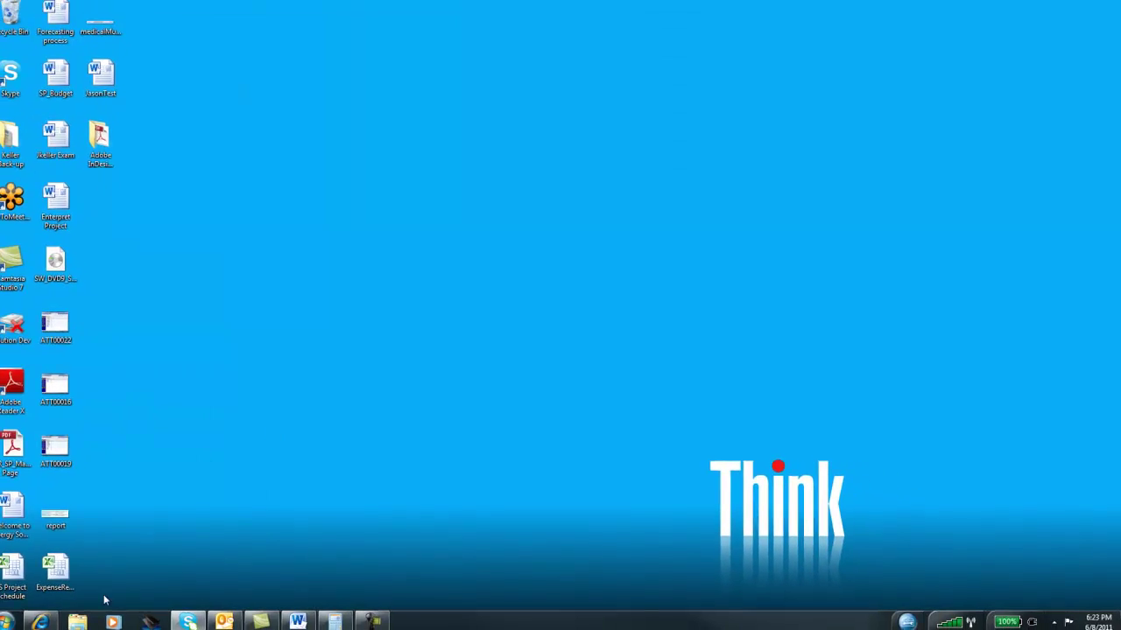
# - Return to the Shared Documents library in the browser and review JasonTest's version history
pyautogui.click(53, 619)
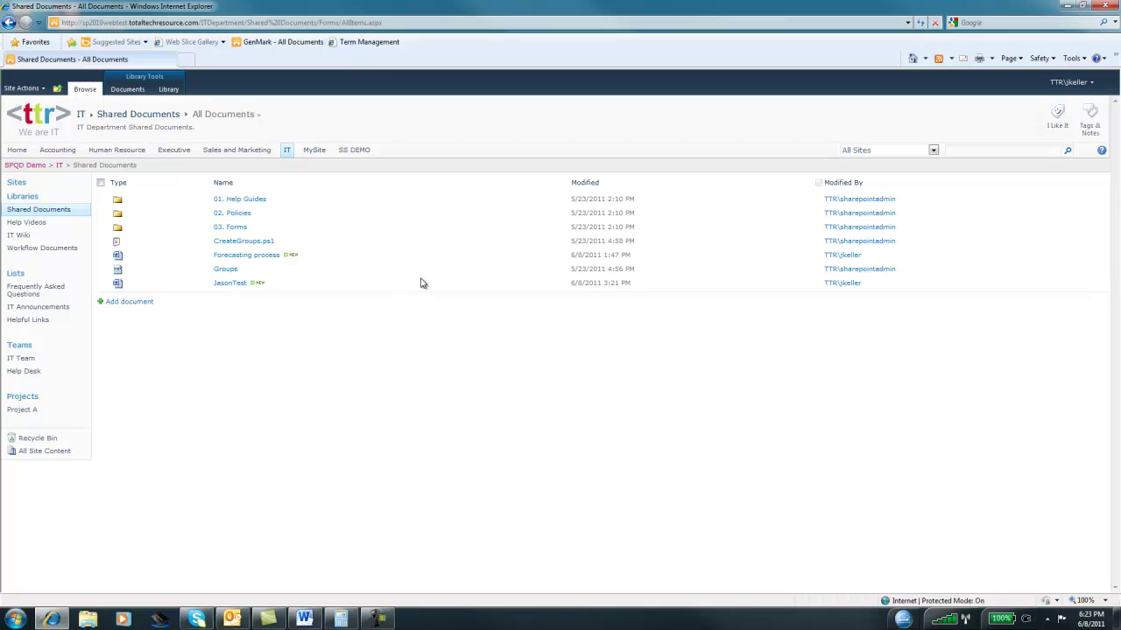
pyautogui.click(564, 284)
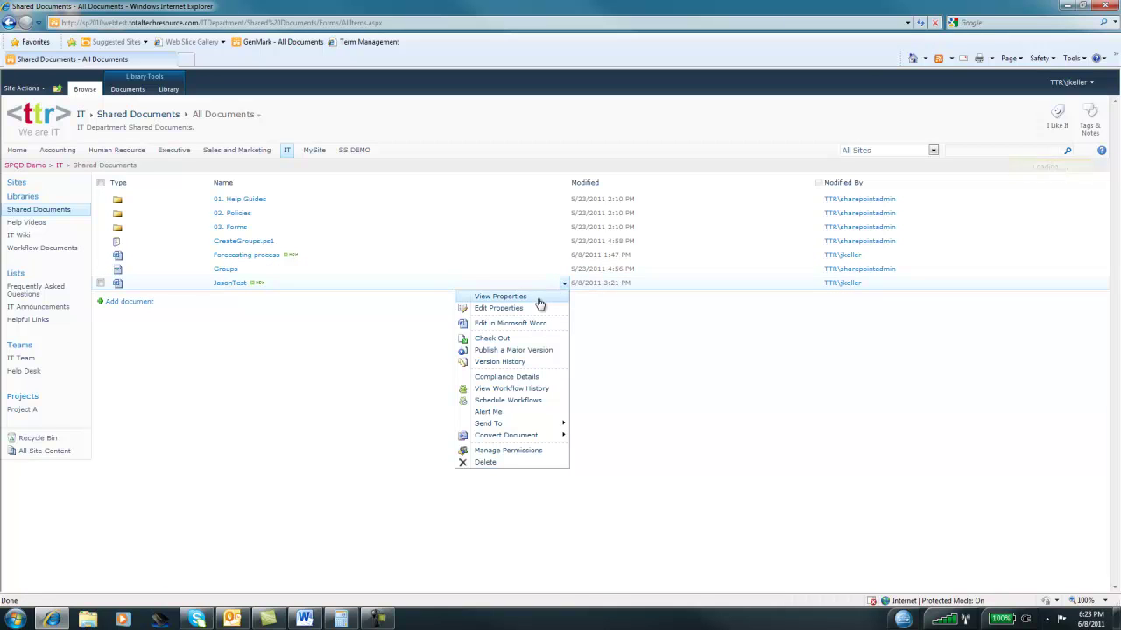
pyautogui.click(507, 366)
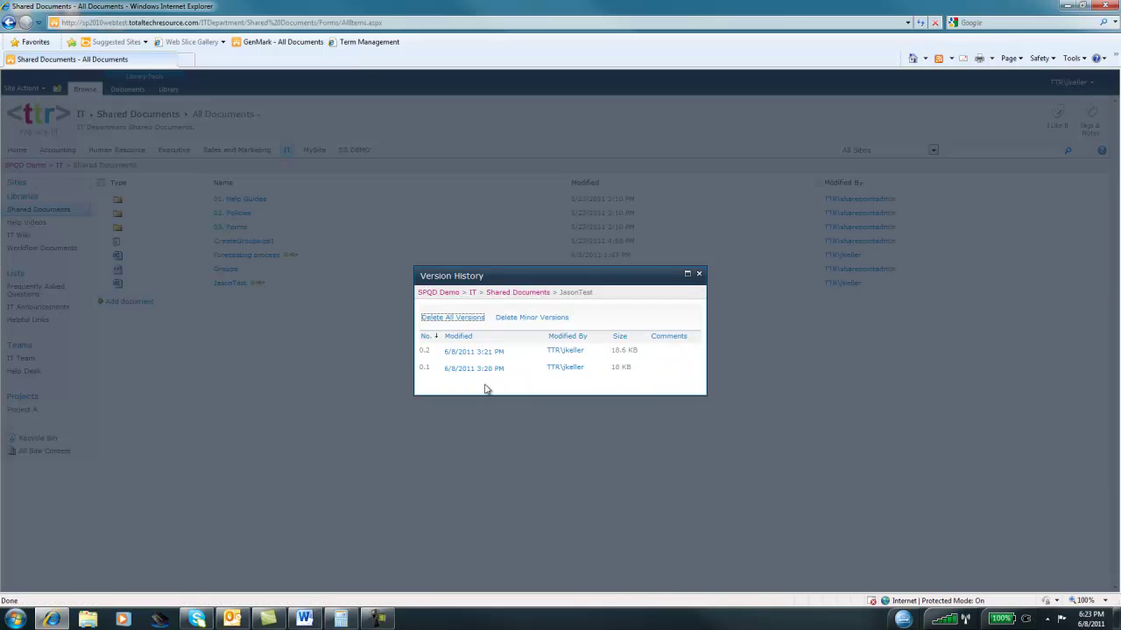
pyautogui.moveTo(479, 379)
pyautogui.moveTo(468, 361)
pyautogui.click(699, 274)
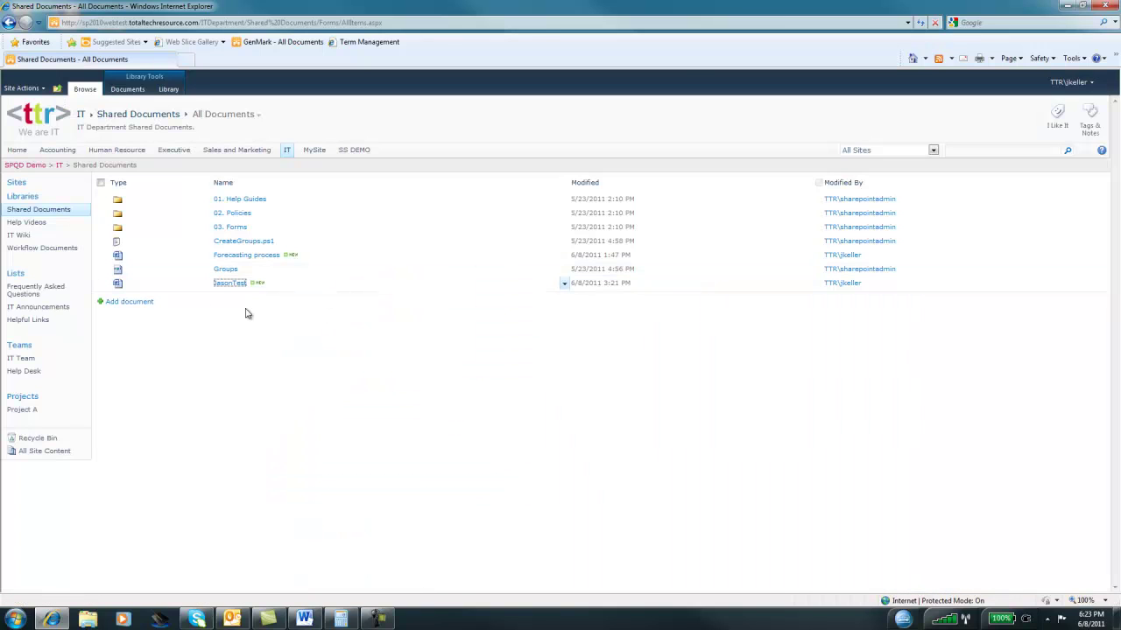
# - Upload the edited JasonTest.docx from the desktop to Shared Documents as a new version of the existing file
pyautogui.click(135, 302)
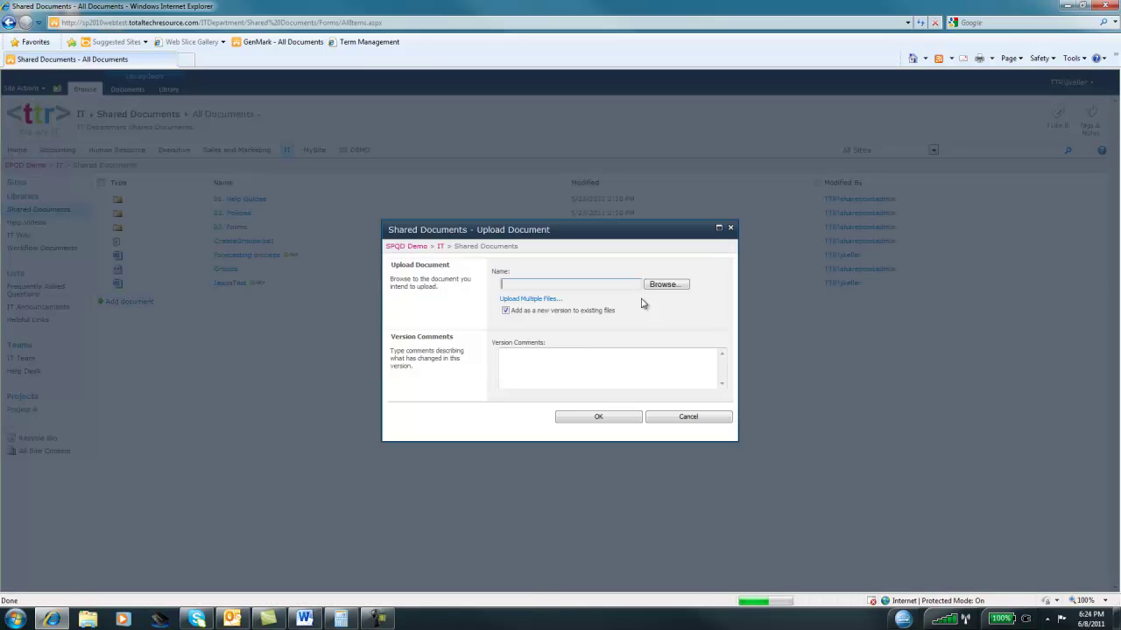
pyautogui.click(660, 287)
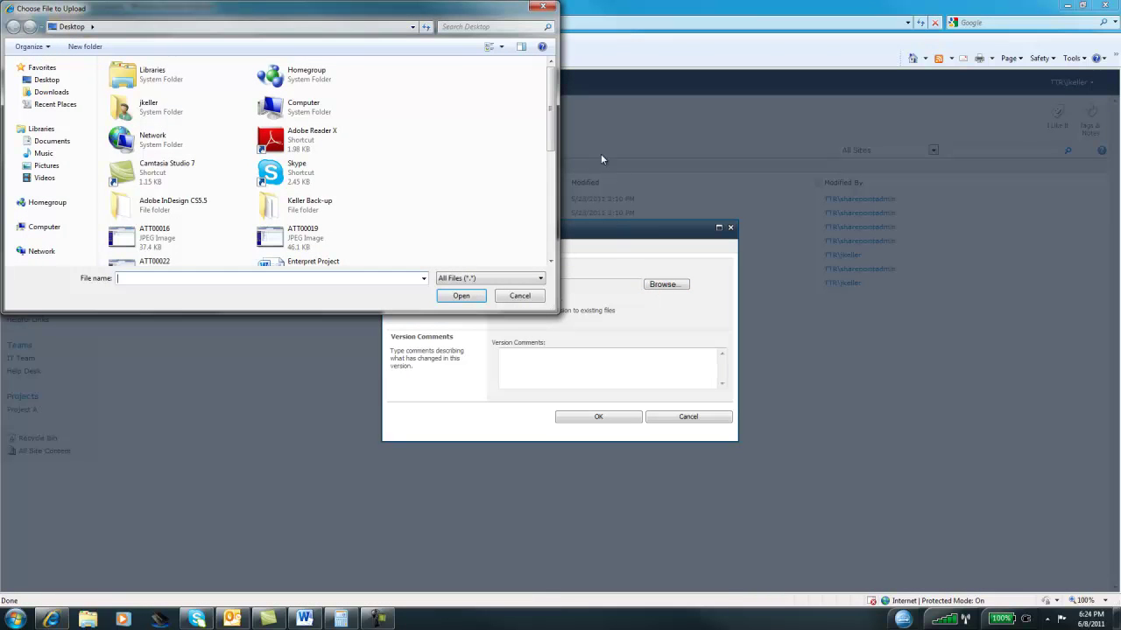
pyautogui.moveTo(550, 134); pyautogui.dragTo(550, 217)
pyautogui.click(169, 195)
pyautogui.doubleClick(168, 195)
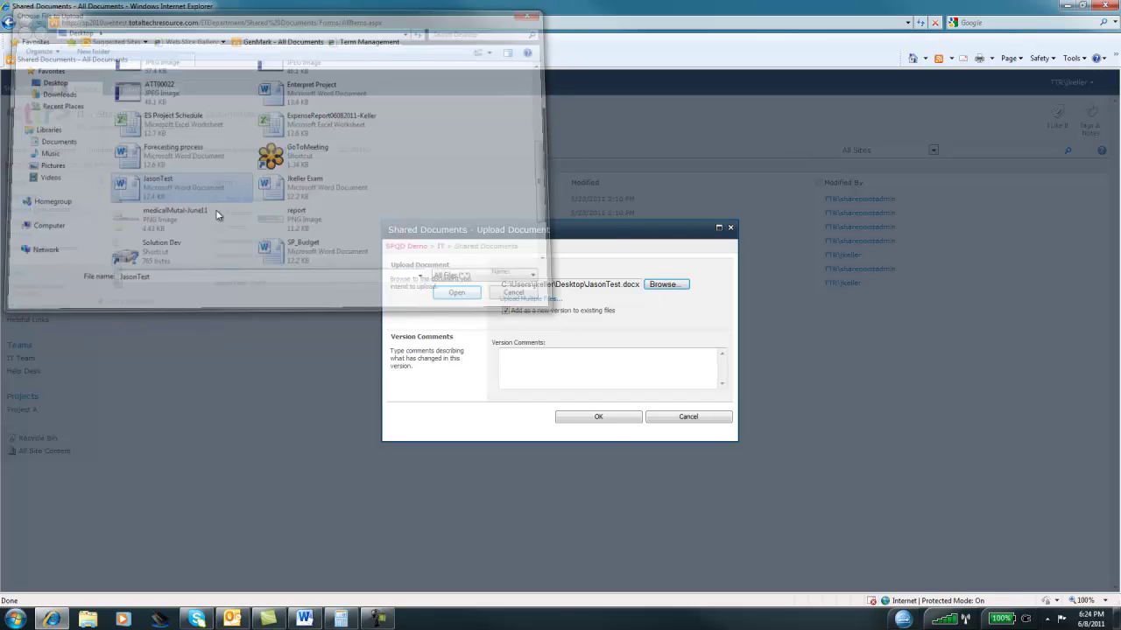
pyautogui.click(604, 418)
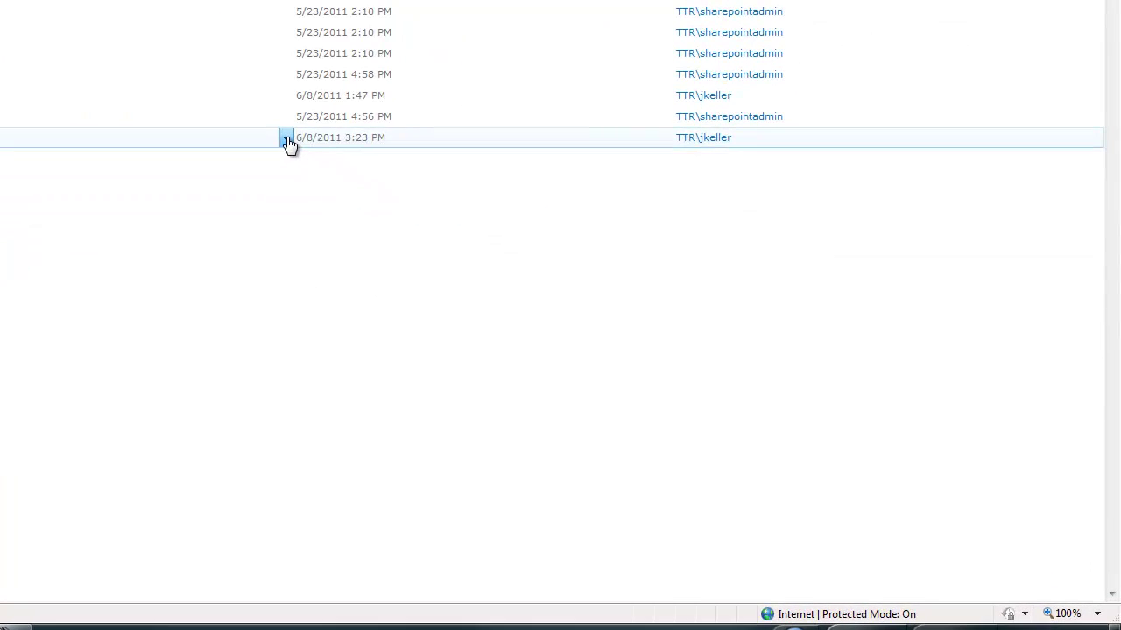
# - Open the newest version of JasonTest from its version history as Read Only to check its content
pyautogui.click(286, 139)
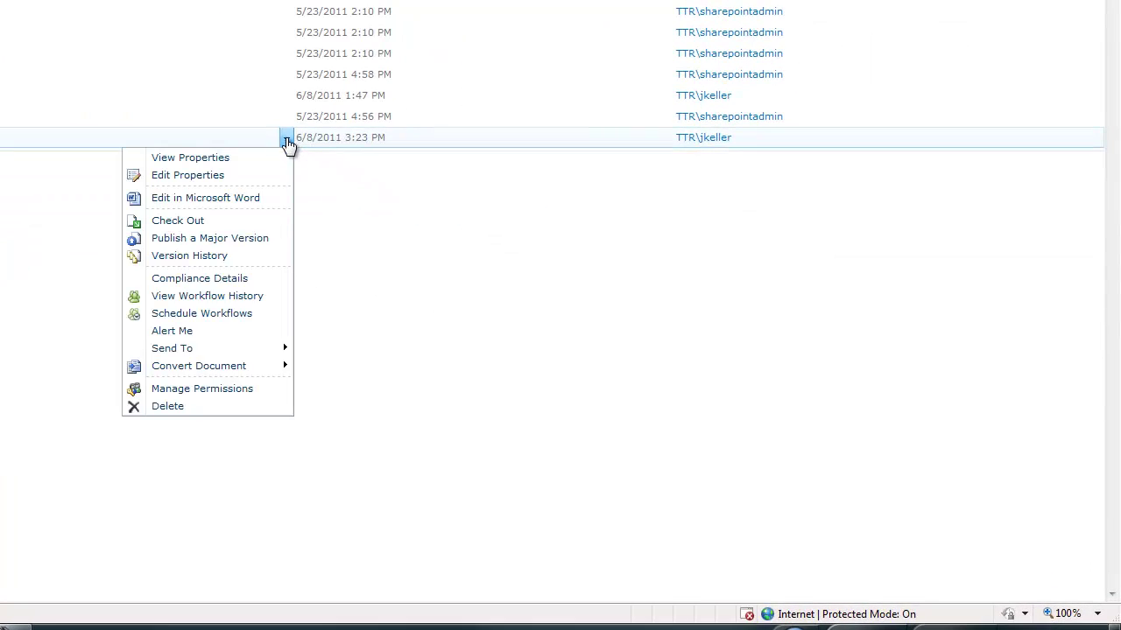
pyautogui.click(200, 256)
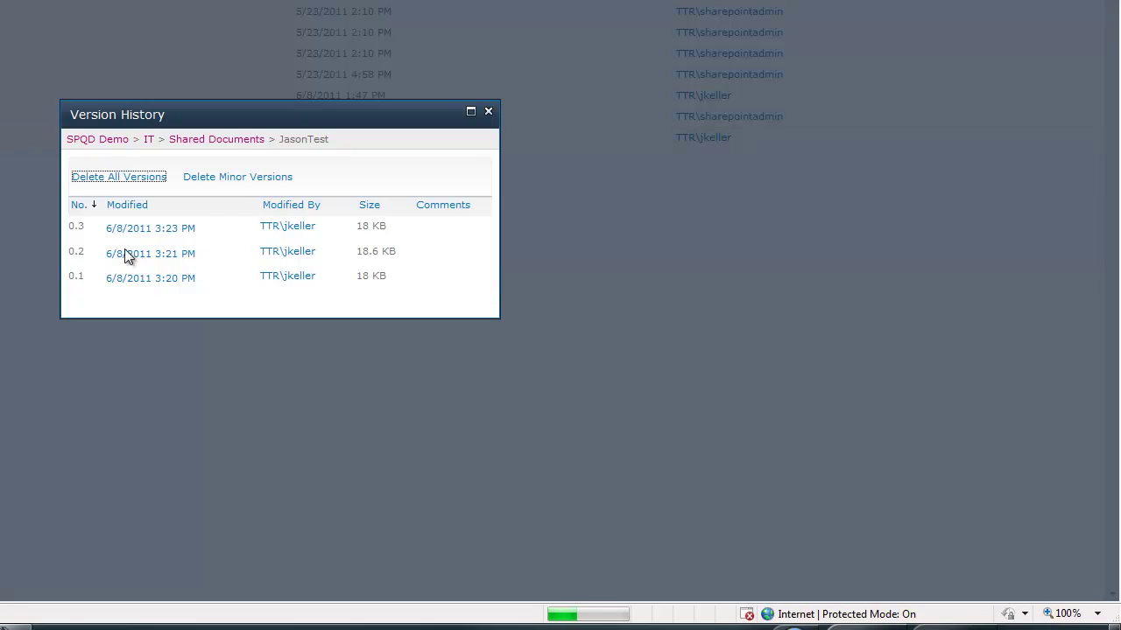
pyautogui.moveTo(188, 230)
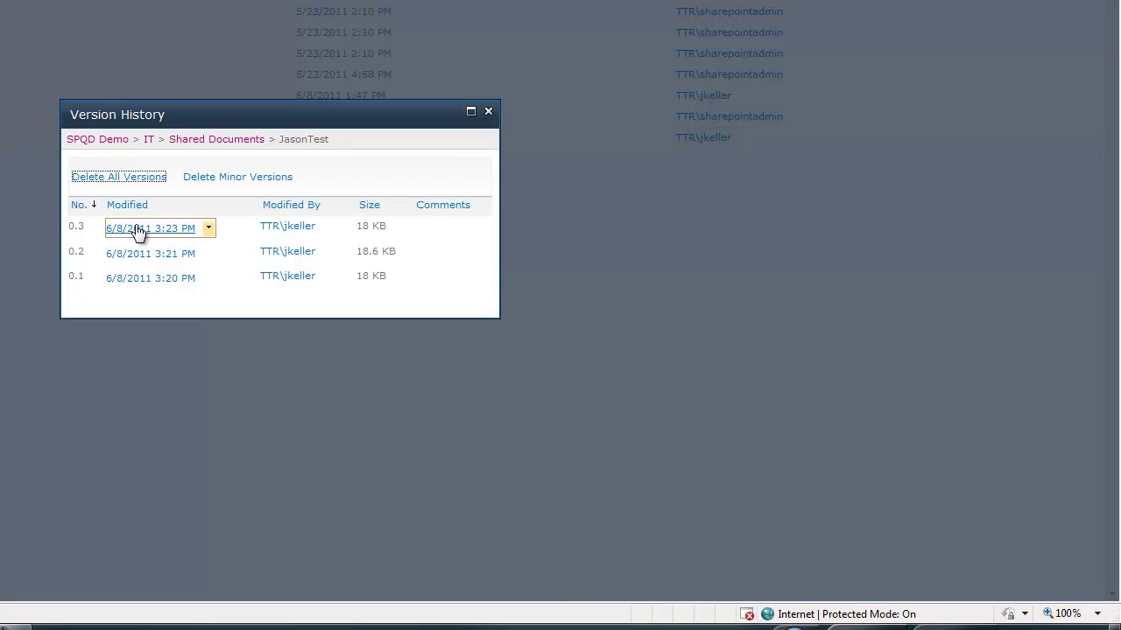
pyautogui.click(140, 229)
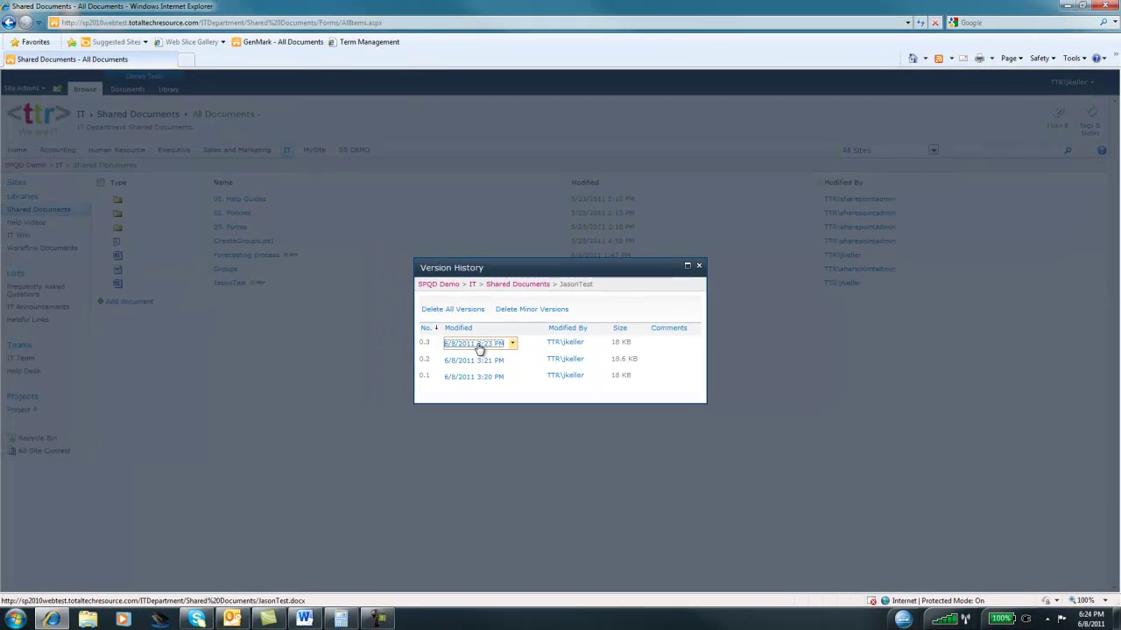
pyautogui.click(616, 368)
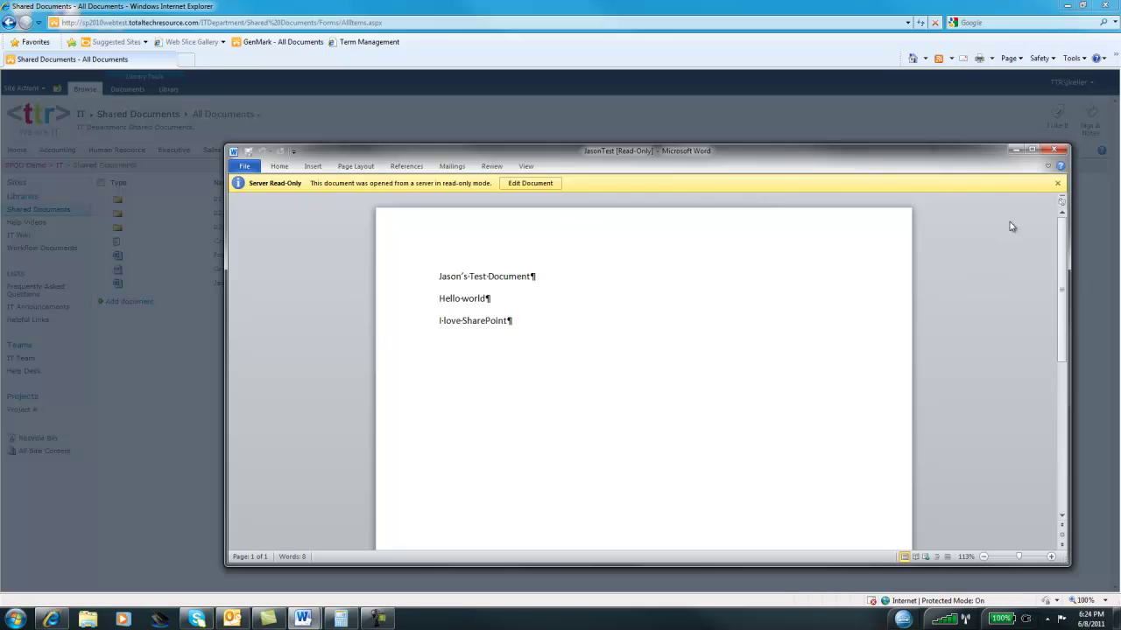
# - Close the opened version and the version history, and view JasonTest directly from the Shared Documents library as Read Only
pyautogui.click(1055, 149)
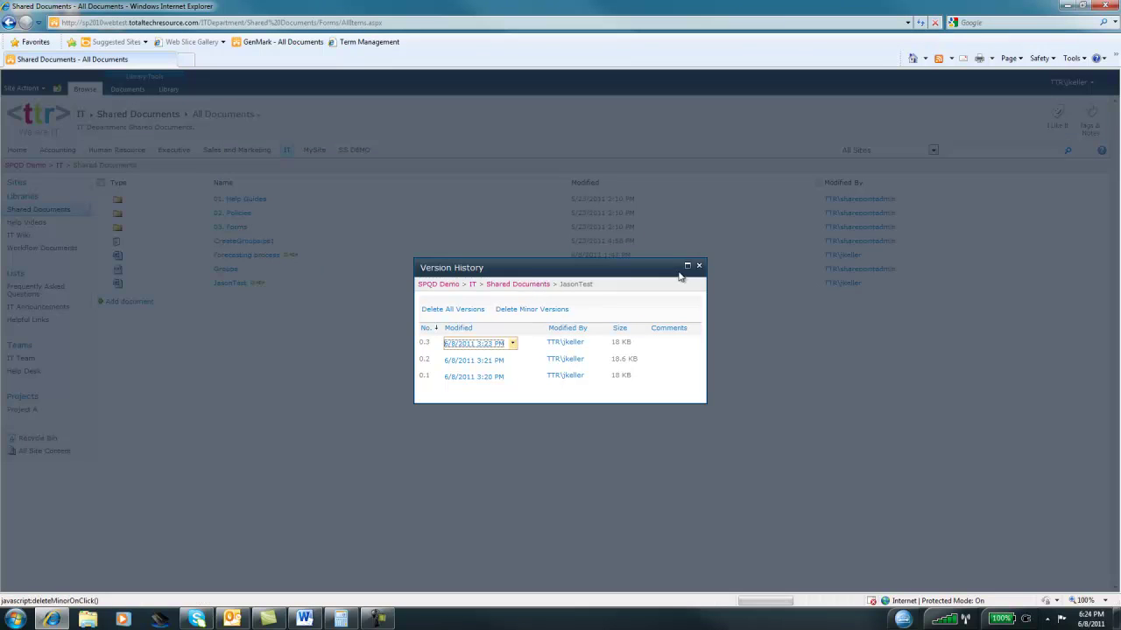
pyautogui.click(698, 265)
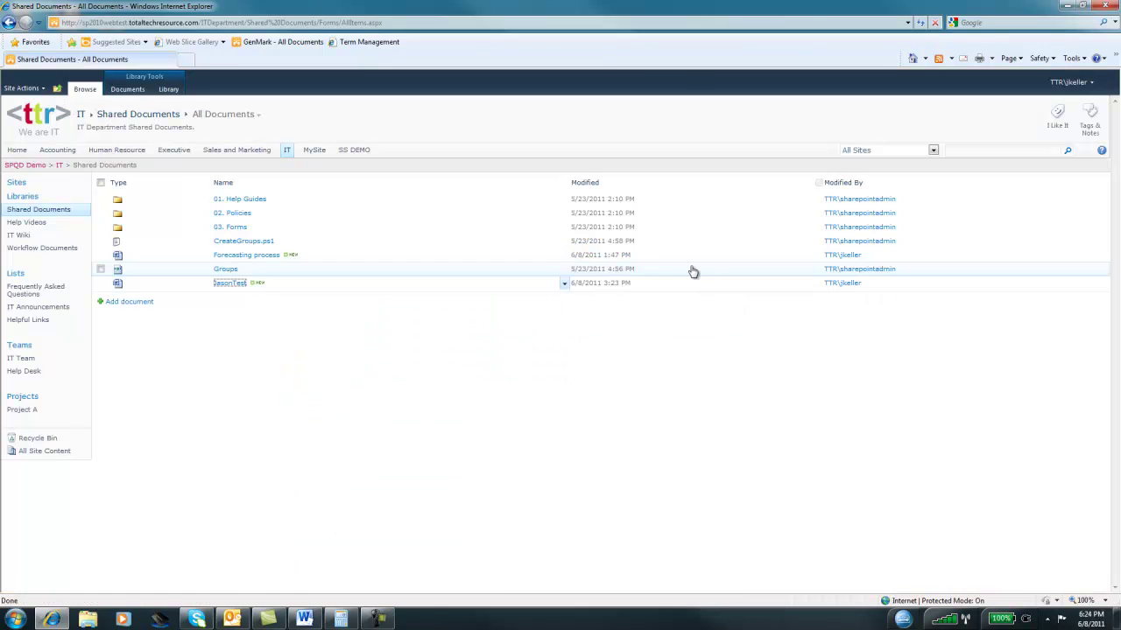
pyautogui.click(227, 284)
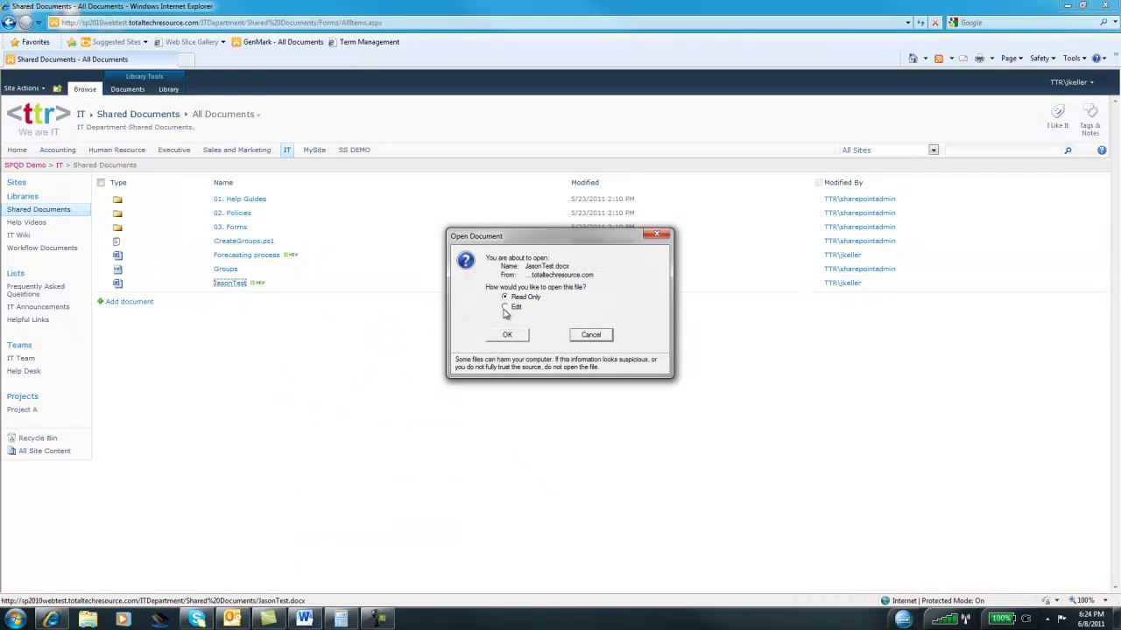
pyautogui.click(507, 335)
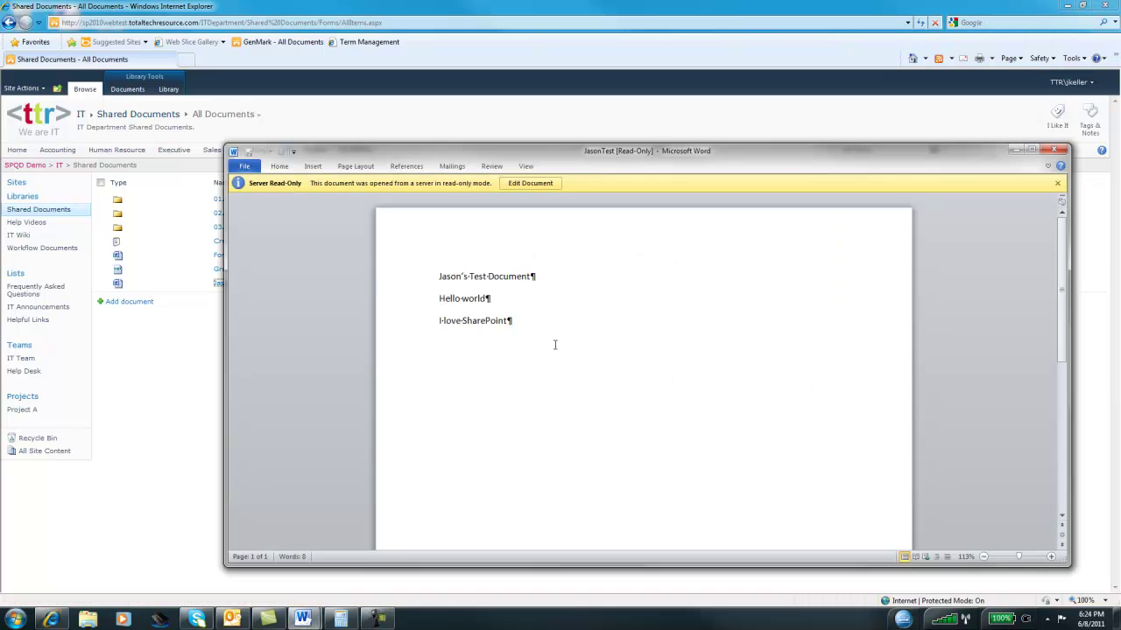
pyautogui.click(1056, 151)
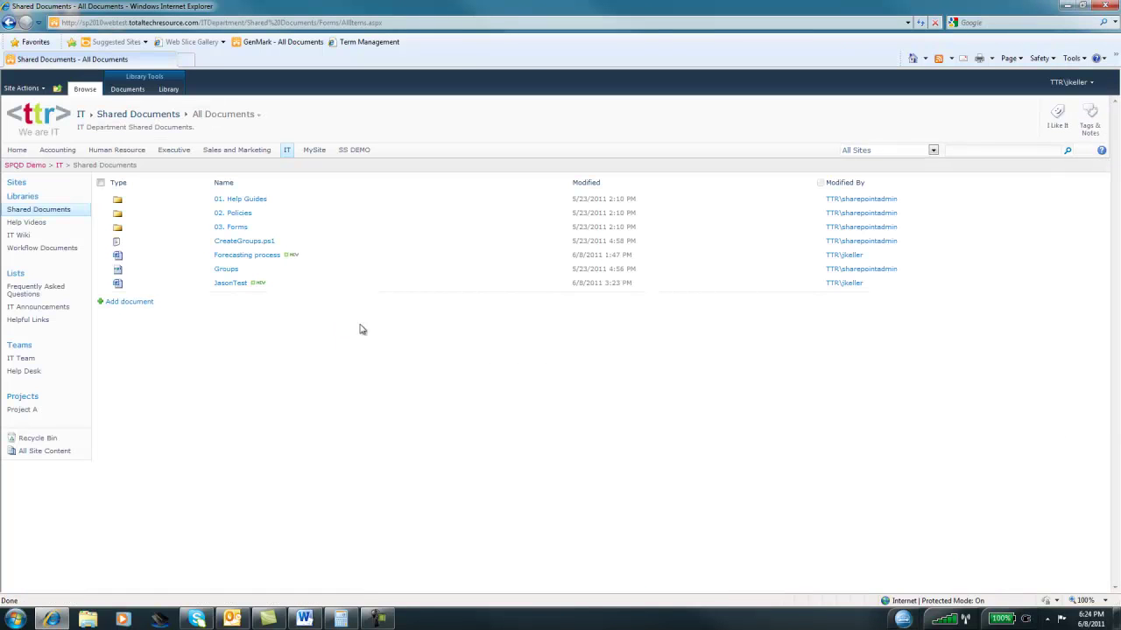
# - Open version 0.1 of JasonTest from its version history to check the original content, and close the document and the history
pyautogui.click(565, 284)
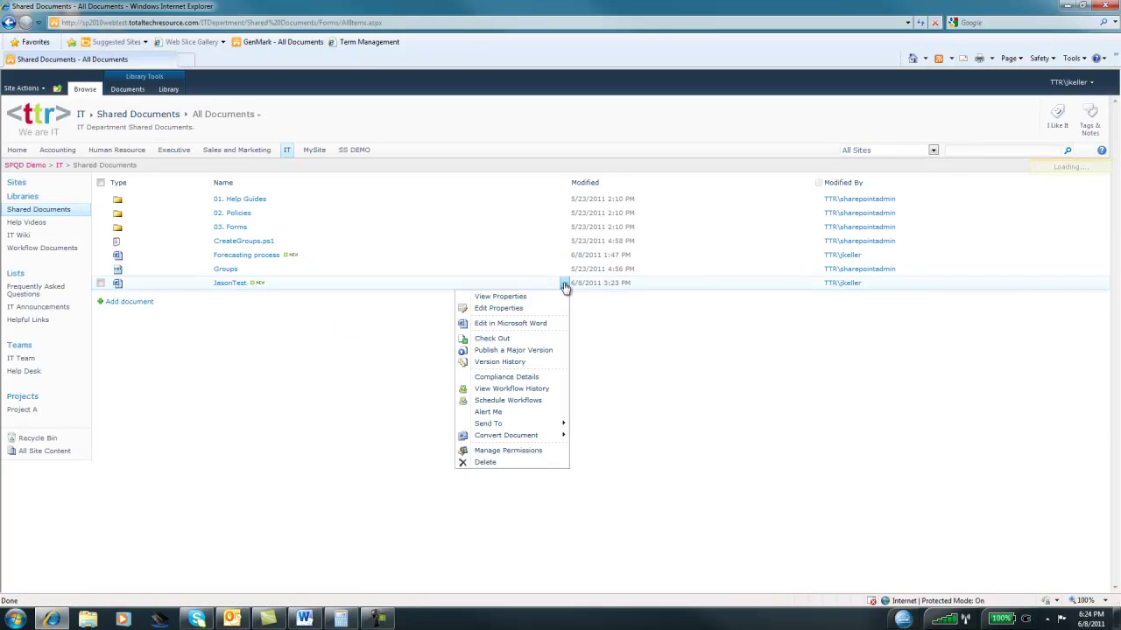
pyautogui.click(492, 363)
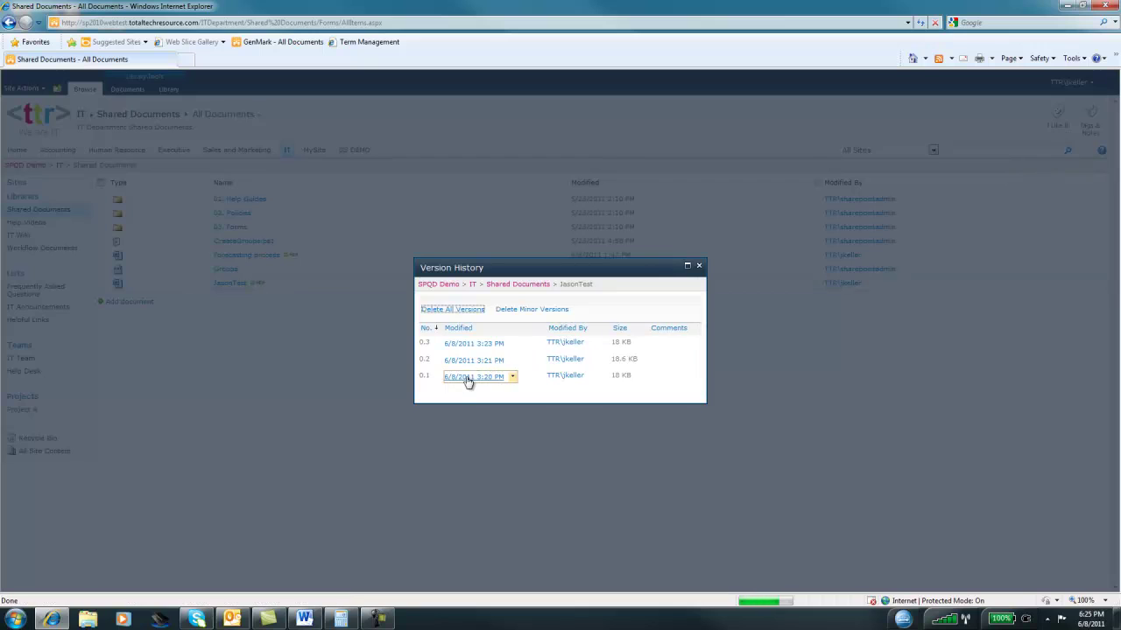
pyautogui.click(460, 378)
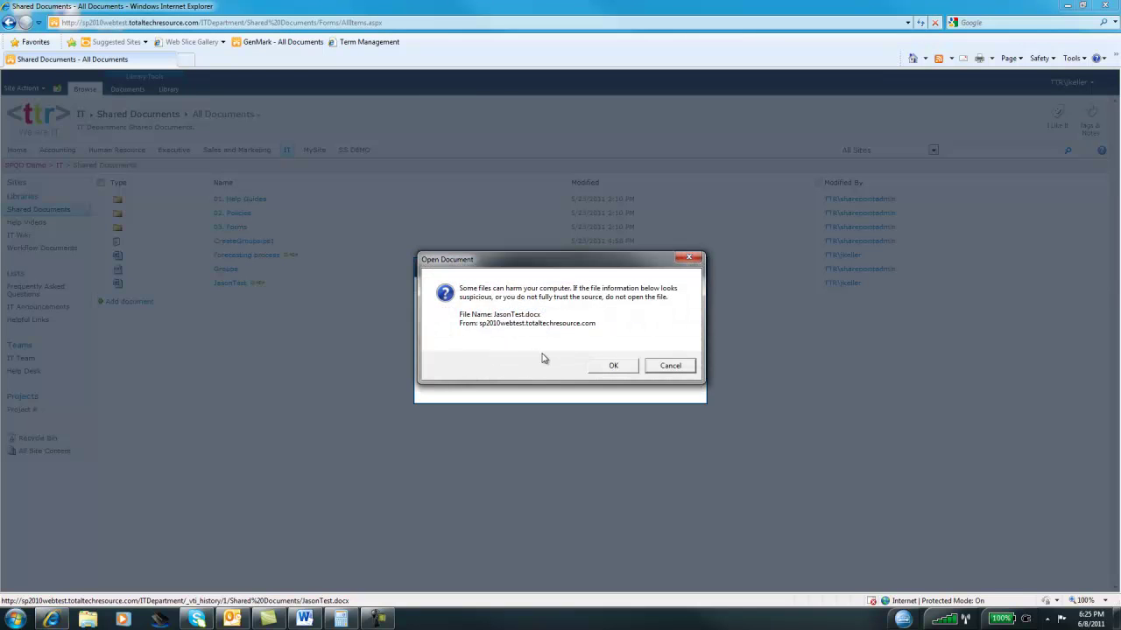
pyautogui.click(610, 364)
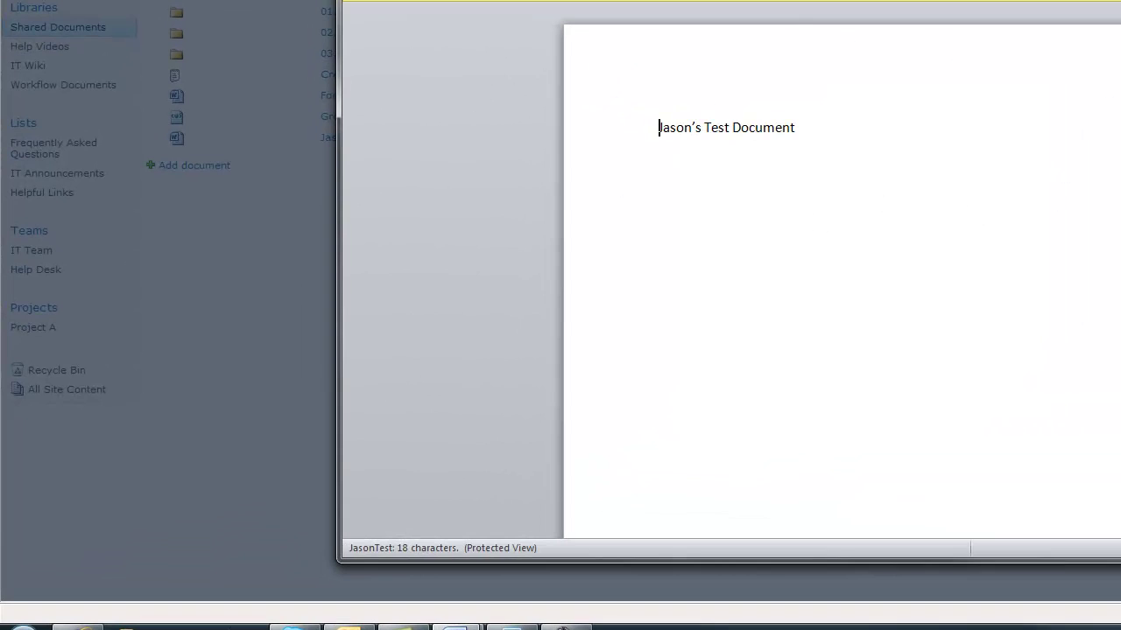
pyautogui.hotkey('alt', 'F4')
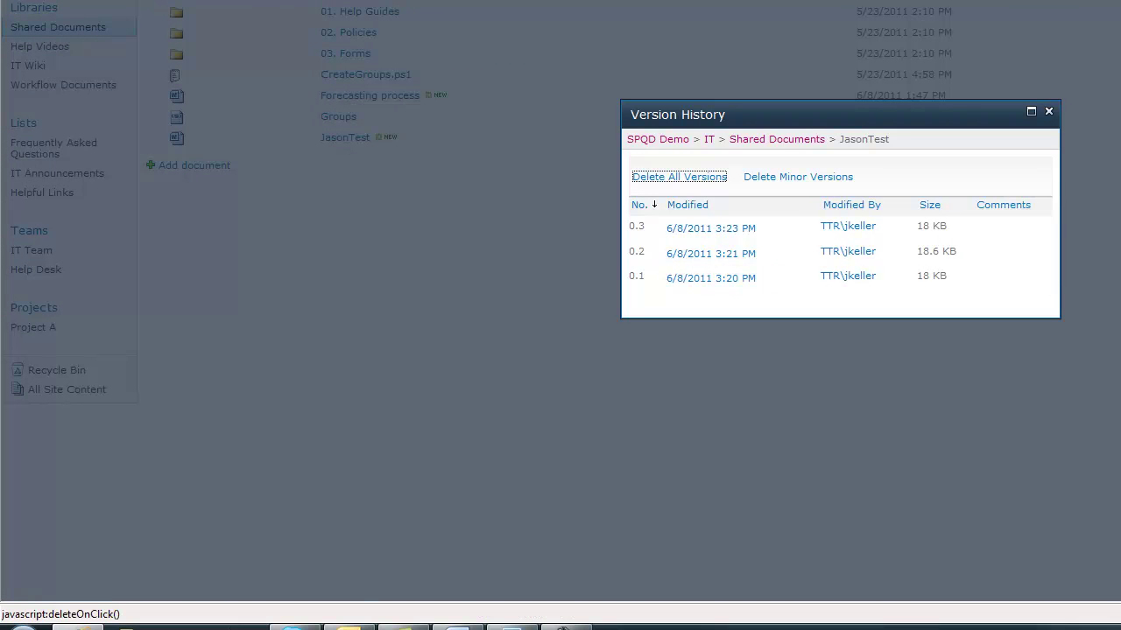
pyautogui.click(1047, 114)
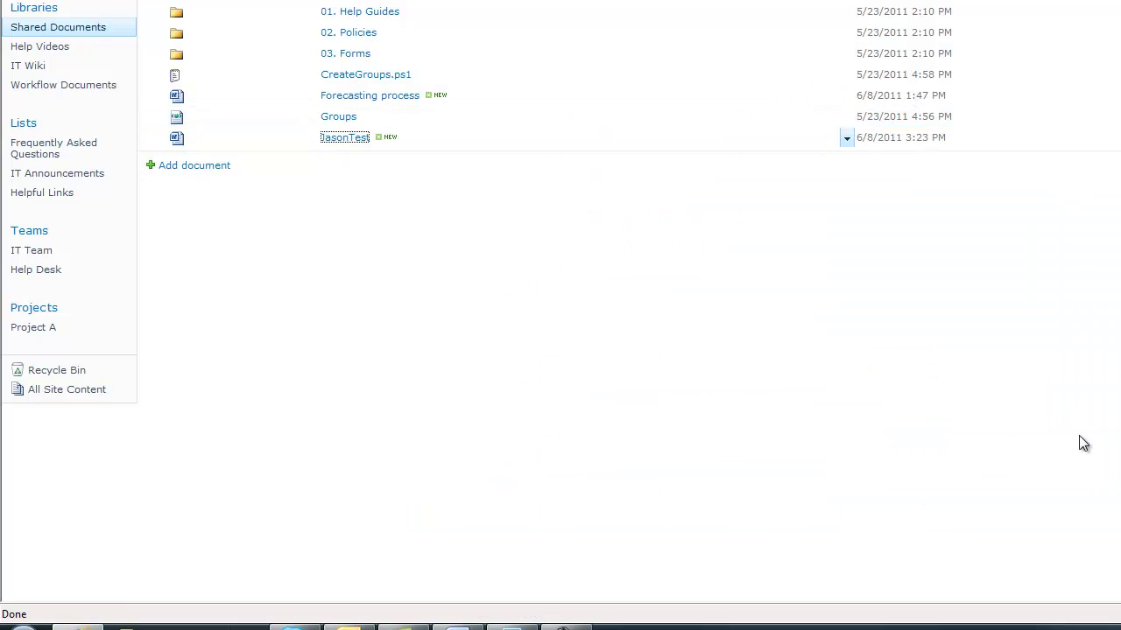